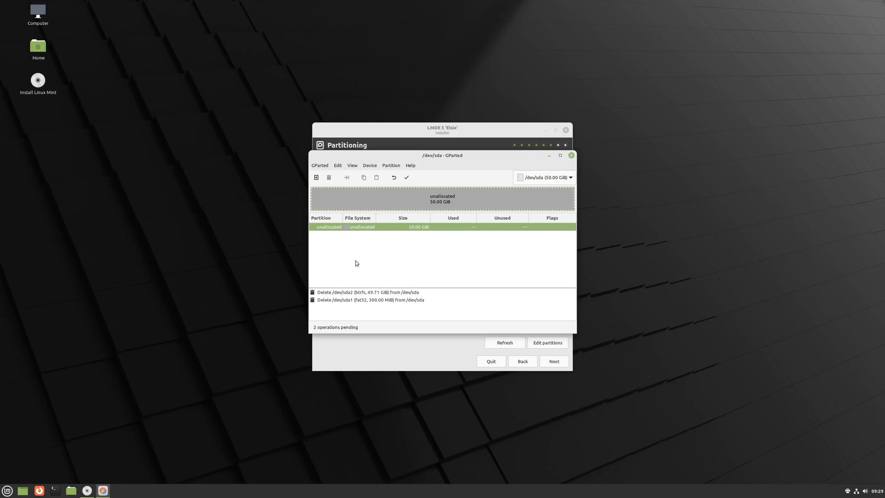
- Create a 300 MiB fat32 primary partition at the start of the unallocated space on /dev/sda
{"action": "left_click", "coordinate": [316, 177]}
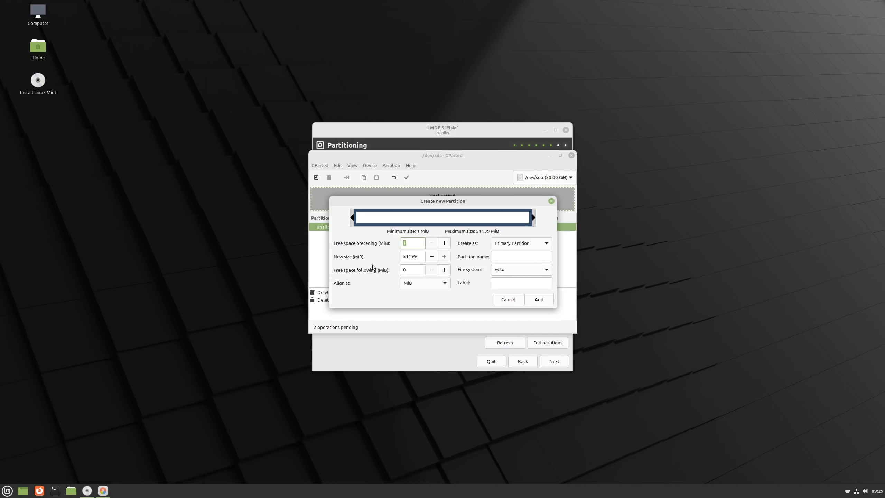
{"action": "double_click", "coordinate": [411, 257]}
{"action": "type", "text": "300"}
{"action": "left_click", "coordinate": [508, 271]}
{"action": "left_click", "coordinate": [512, 300]}
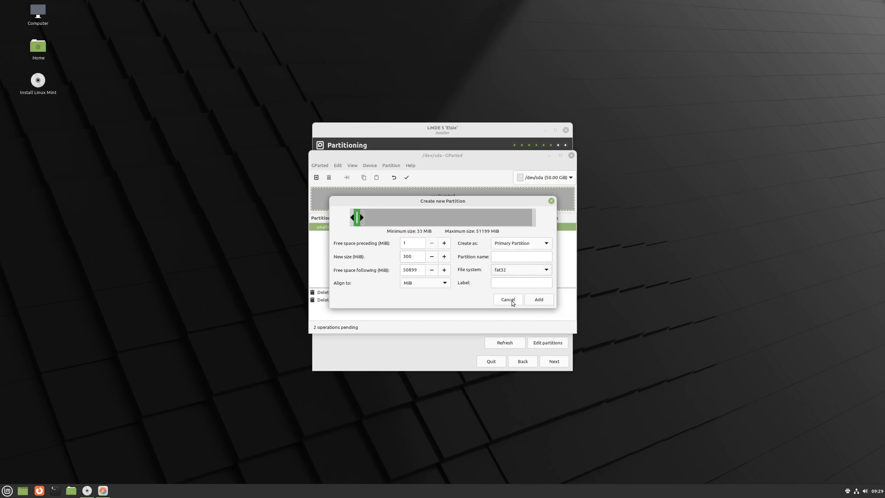
{"action": "left_click", "coordinate": [533, 300]}
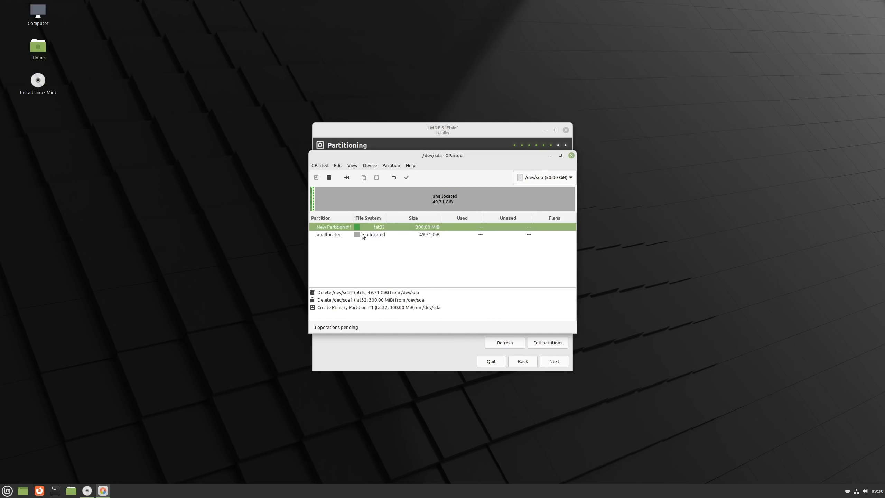
- Create a btrfs primary partition filling the remaining unallocated space on /dev/sda
{"action": "left_click", "coordinate": [365, 205]}
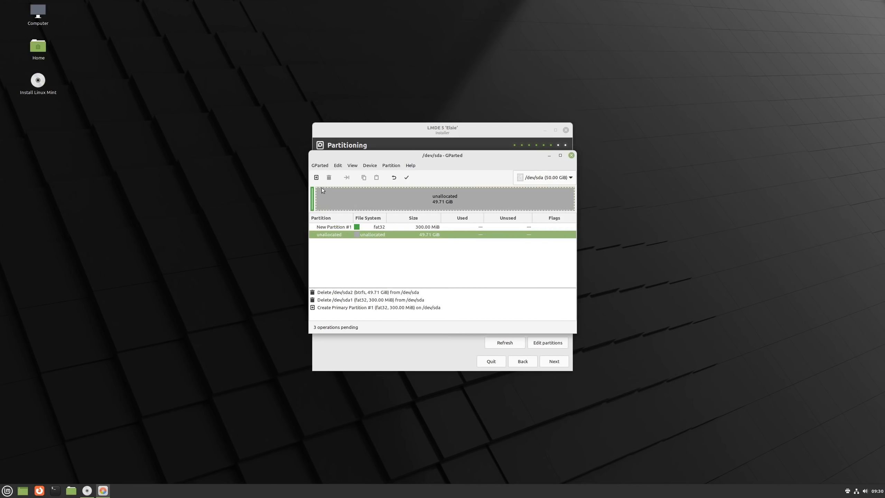
{"action": "left_click", "coordinate": [317, 178]}
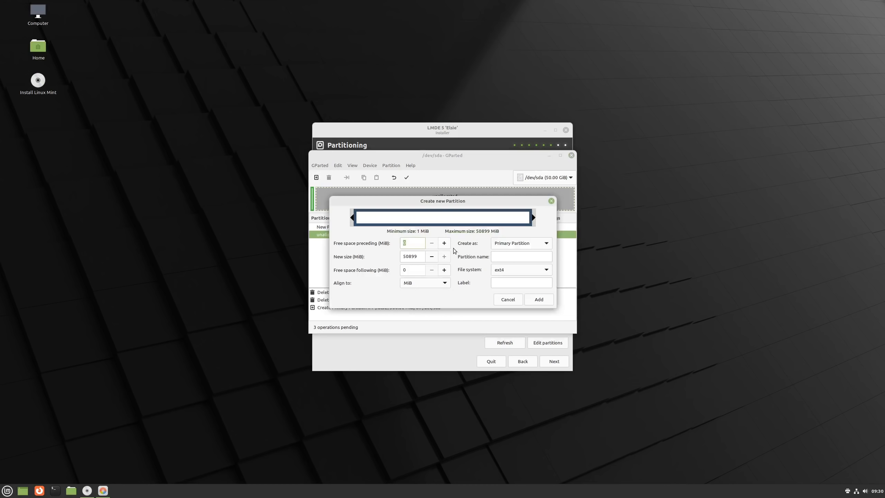
{"action": "left_click", "coordinate": [526, 270]}
{"action": "left_click", "coordinate": [524, 227]}
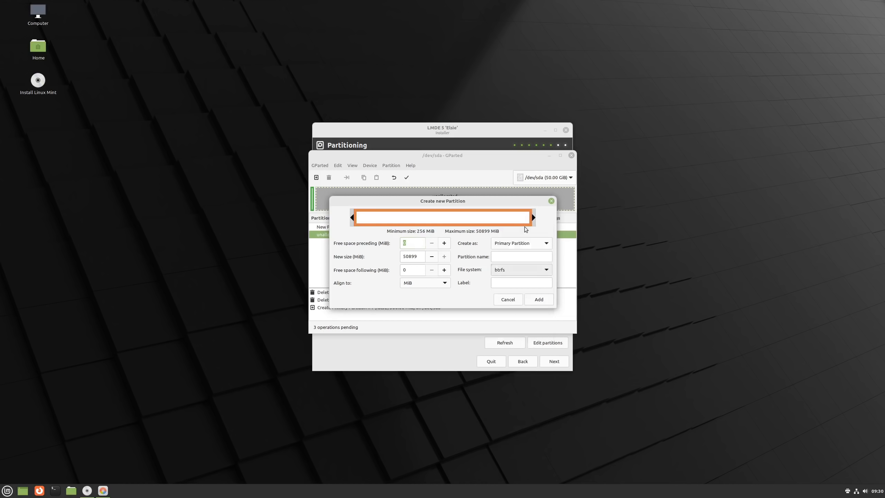
{"action": "left_click", "coordinate": [536, 299]}
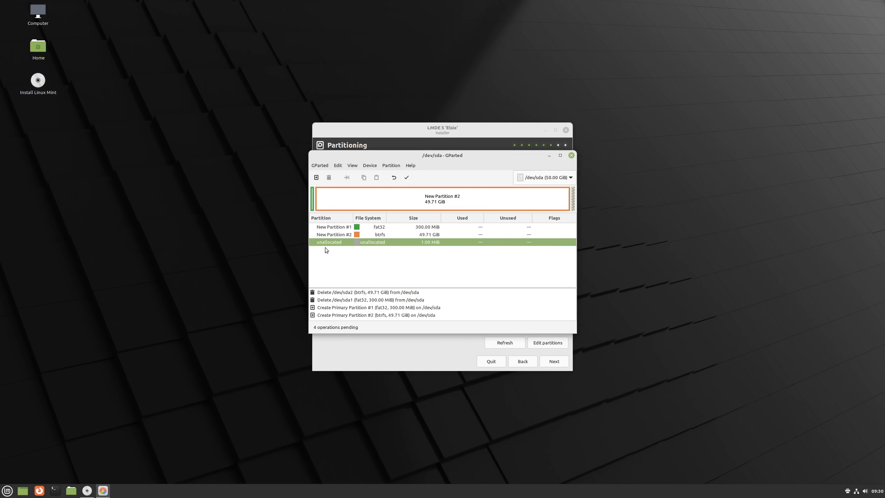
- Apply all pending partition operations to /dev/sda and dismiss the progress dialog
{"action": "left_click", "coordinate": [407, 178]}
{"action": "left_click", "coordinate": [472, 273]}
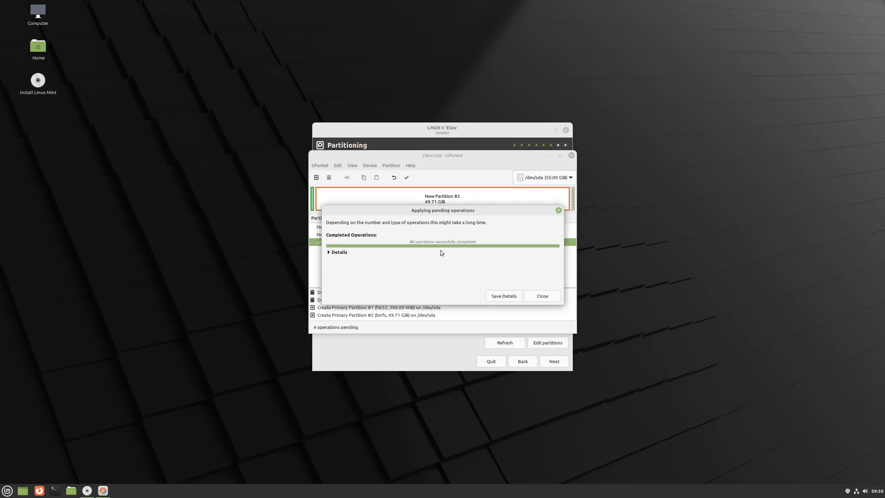
{"action": "left_click", "coordinate": [535, 296]}
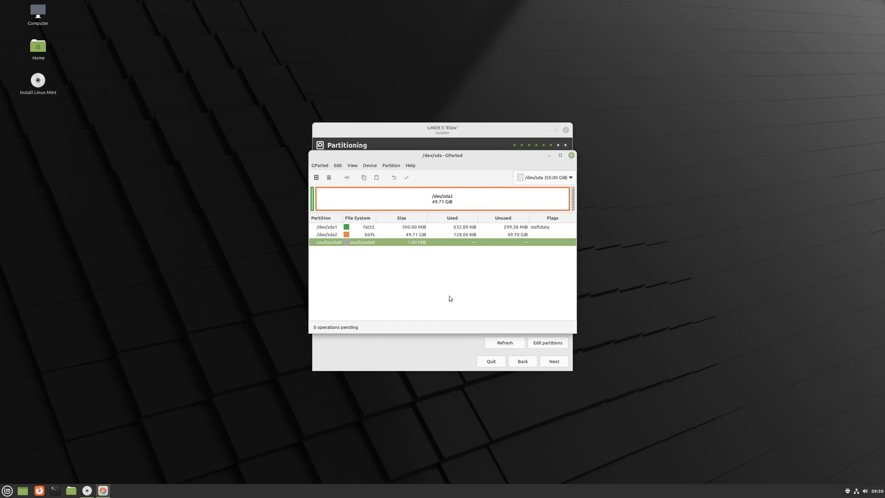
- Set the boot flag on the fat32 partition /dev/sda1 and close the partition editor
{"action": "right_click", "coordinate": [370, 226]}
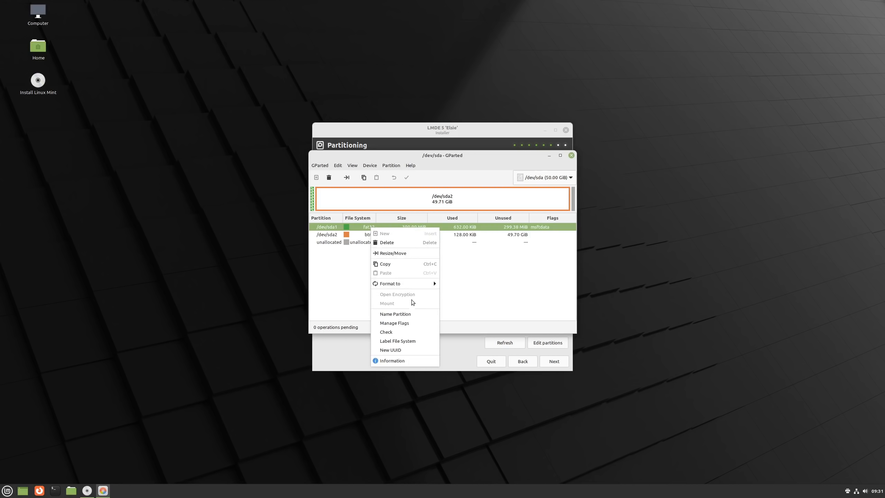
{"action": "left_click", "coordinate": [411, 323]}
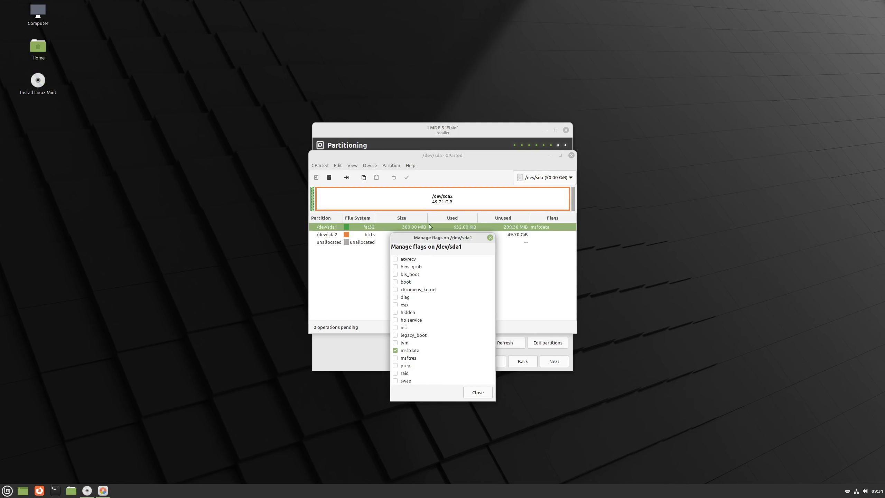
{"action": "left_click", "coordinate": [395, 282]}
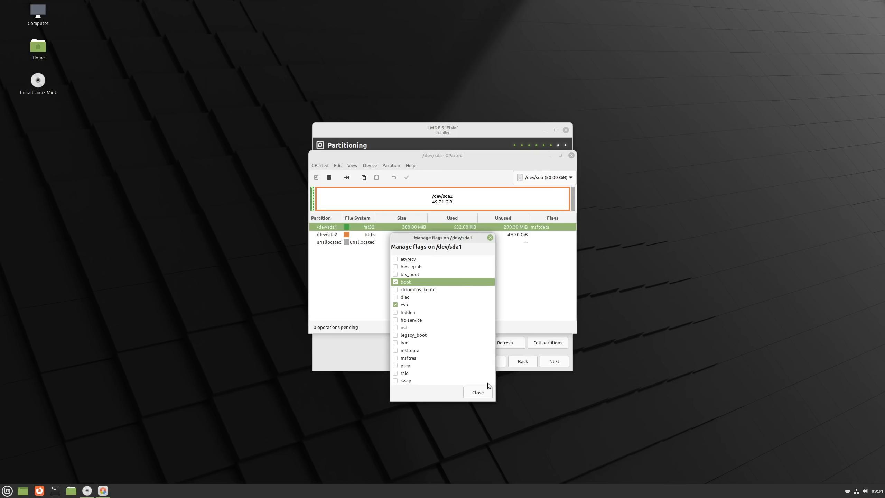
{"action": "left_click", "coordinate": [484, 393]}
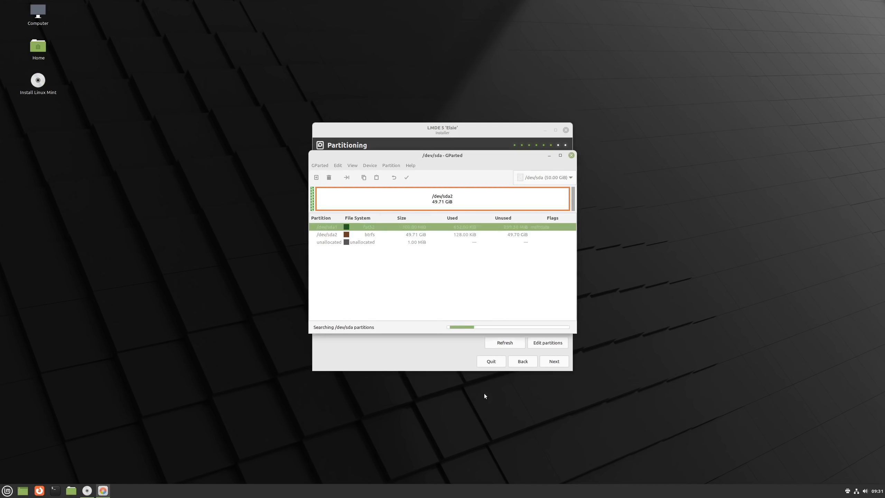
{"action": "left_click", "coordinate": [572, 156]}
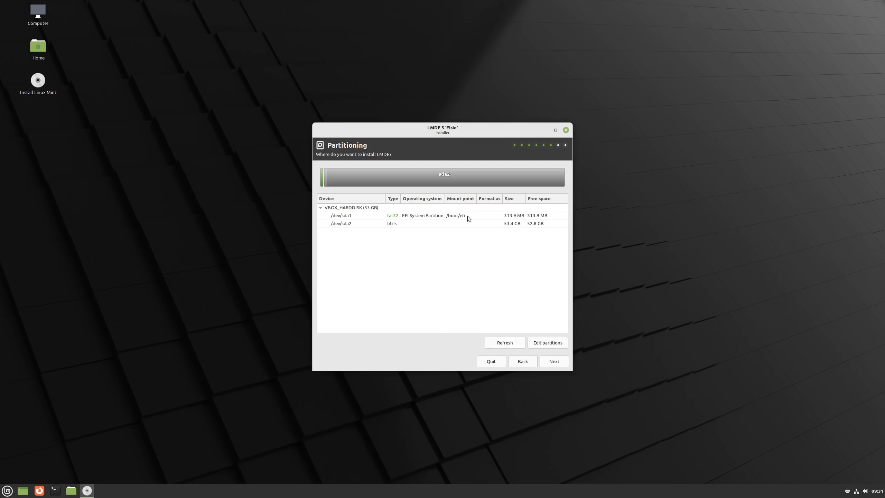
- Assign /dev/sda2 to the mount point / and set it to be formatted as btrfs
{"action": "right_click", "coordinate": [401, 225]}
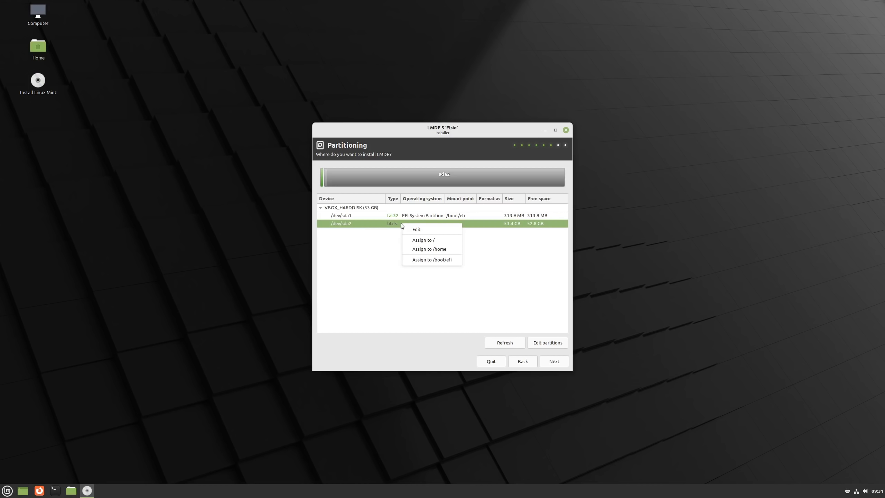
{"action": "left_click", "coordinate": [426, 240]}
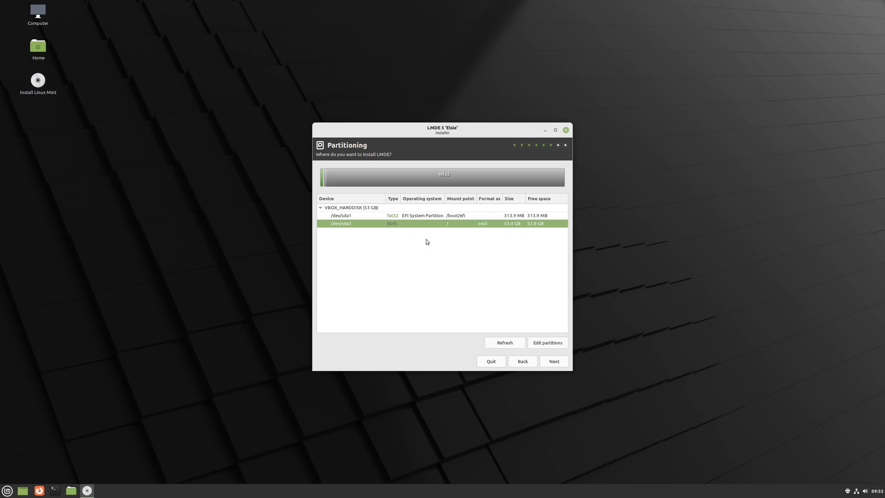
{"action": "right_click", "coordinate": [488, 224]}
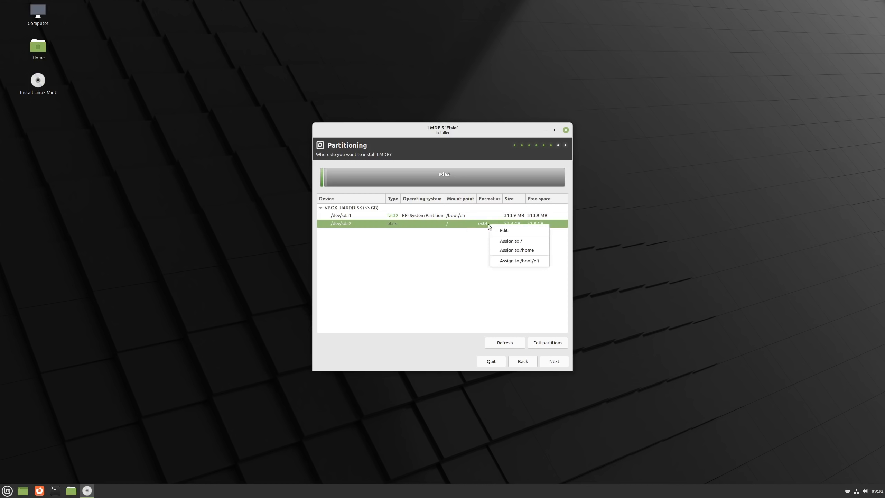
{"action": "left_click", "coordinate": [493, 232]}
{"action": "left_click", "coordinate": [488, 250]}
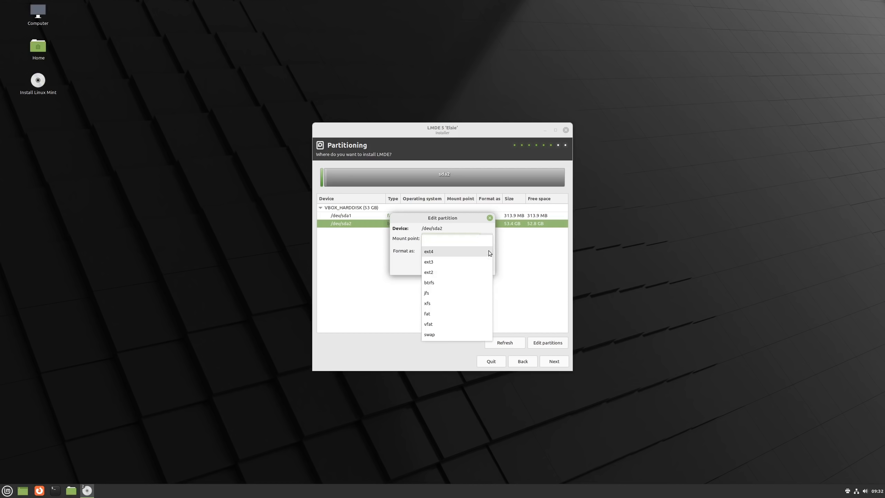
{"action": "left_click", "coordinate": [478, 281]}
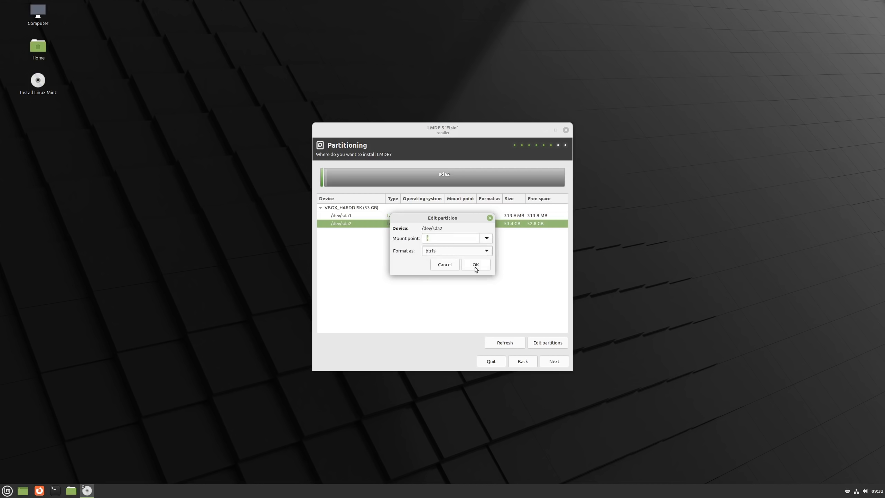
{"action": "left_click", "coordinate": [475, 267]}
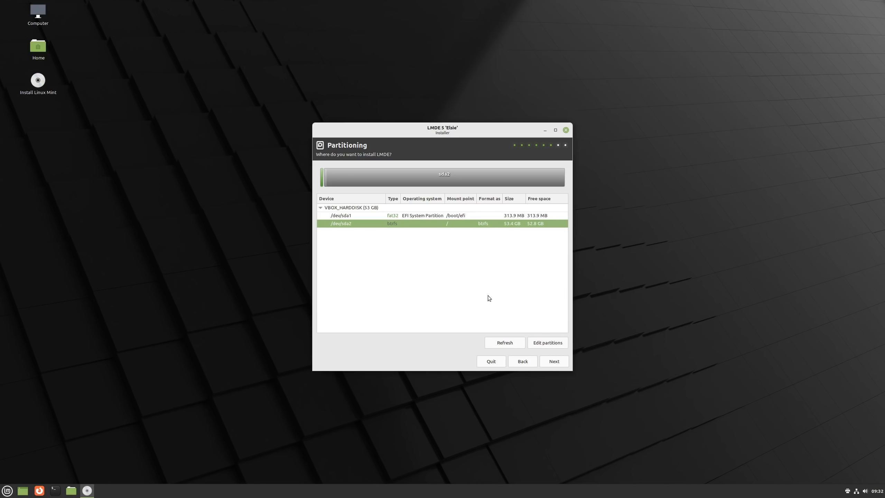
- Proceed to the advanced options, choose /dev/sda1 for the GRUB boot menu and continue to the summary
{"action": "left_click", "coordinate": [556, 366]}
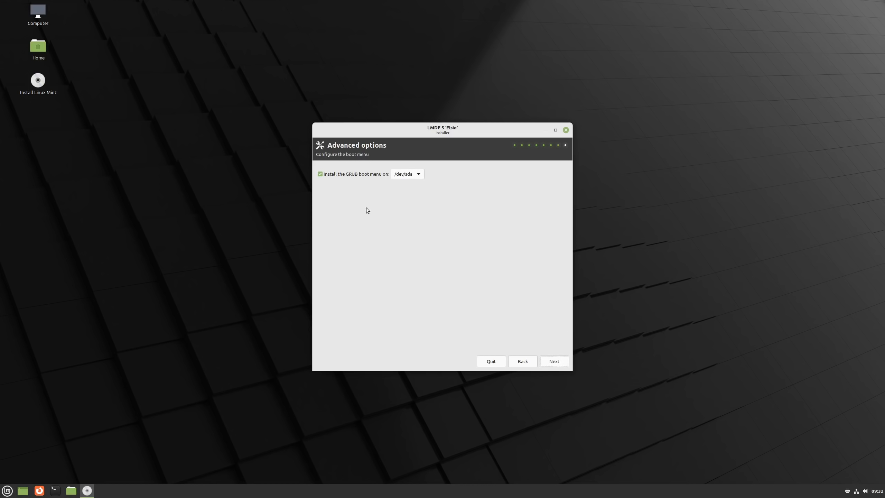
{"action": "left_click", "coordinate": [419, 175]}
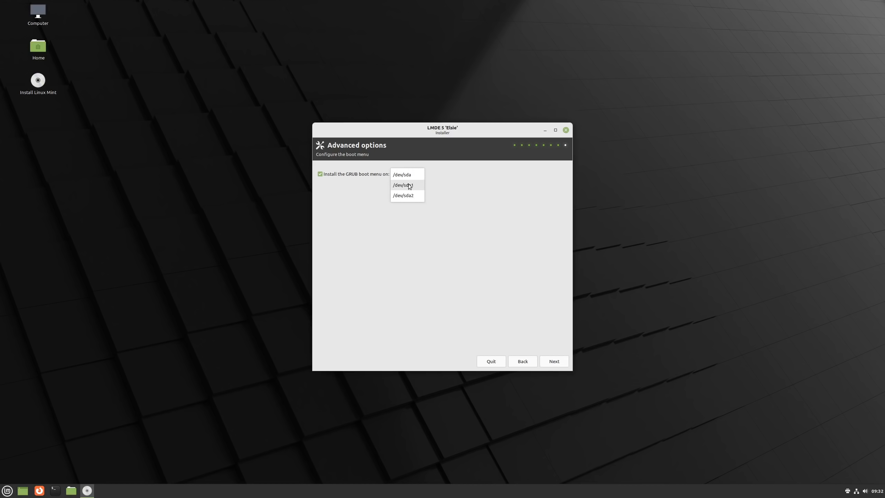
{"action": "left_click", "coordinate": [558, 361]}
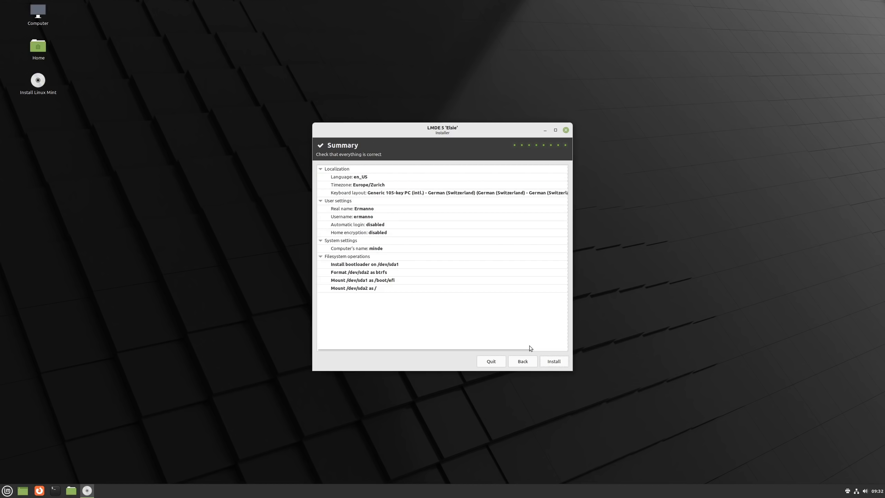
- Start the LMDE installation and restart the computer once it has finished
{"action": "left_click", "coordinate": [545, 362]}
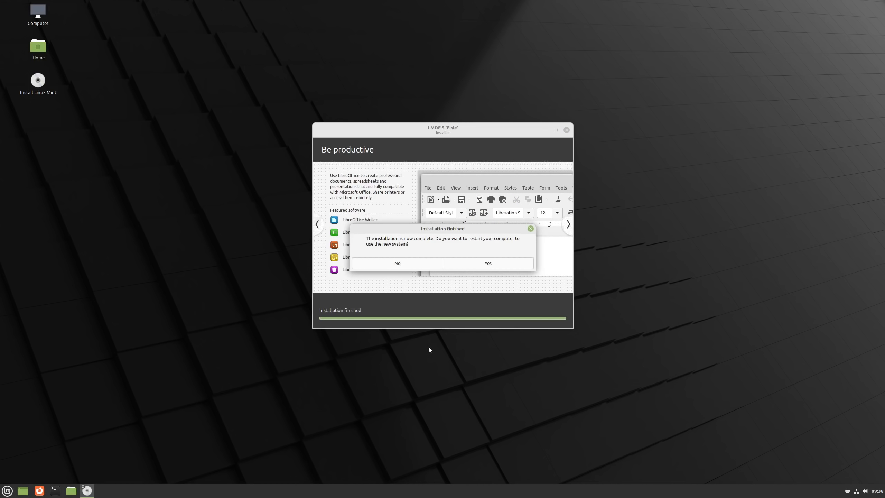
{"action": "left_click", "coordinate": [482, 264]}
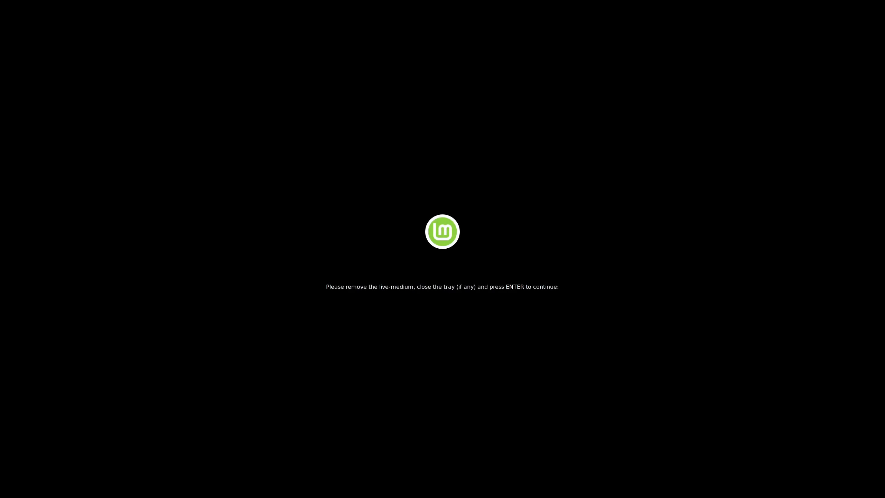
{"action": "key", "text": "Return"}
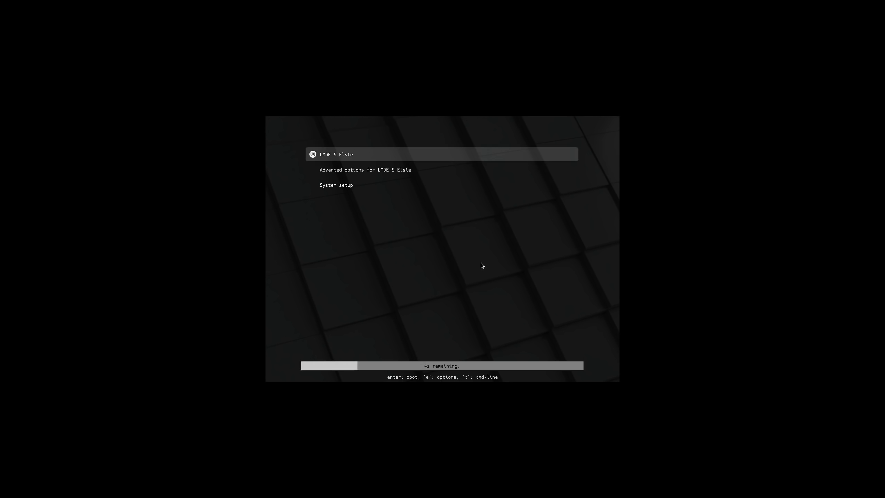
- Boot the LMDE 5 Elsie entry and log in by entering the account password
{"action": "key", "text": "Return"}
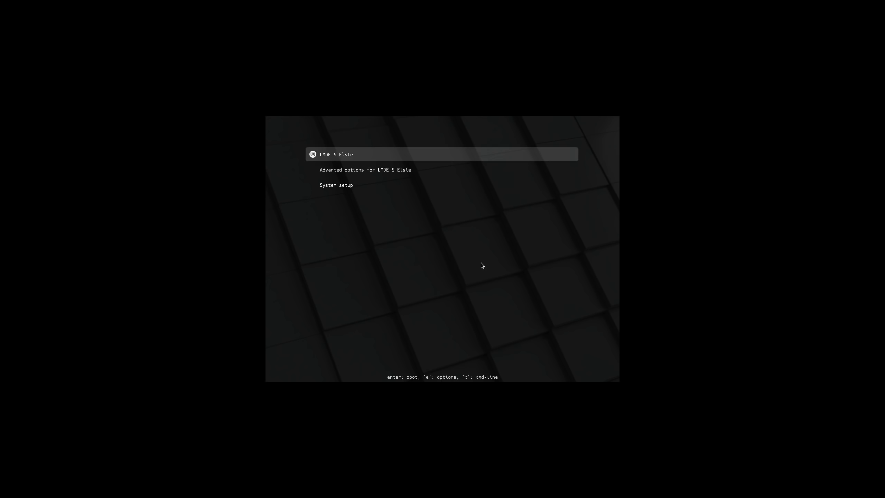
{"action": "key", "text": "Return"}
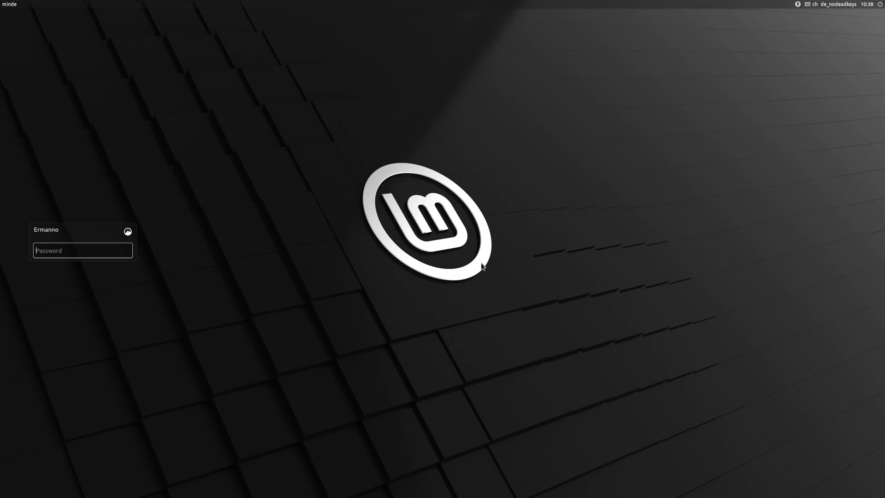
{"action": "type", "text": "••••••••••"}
{"action": "key", "text": "Return"}
{"action": "type", "text": "•••••••••"}
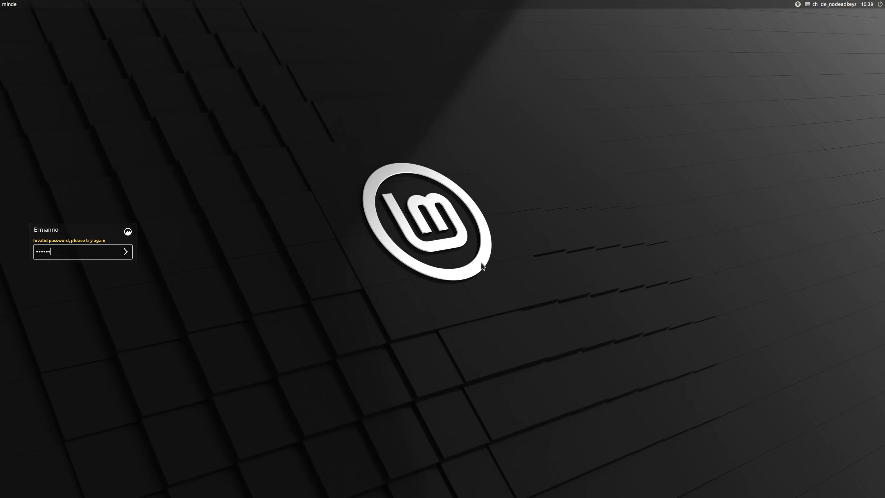
{"action": "key", "text": "Return"}
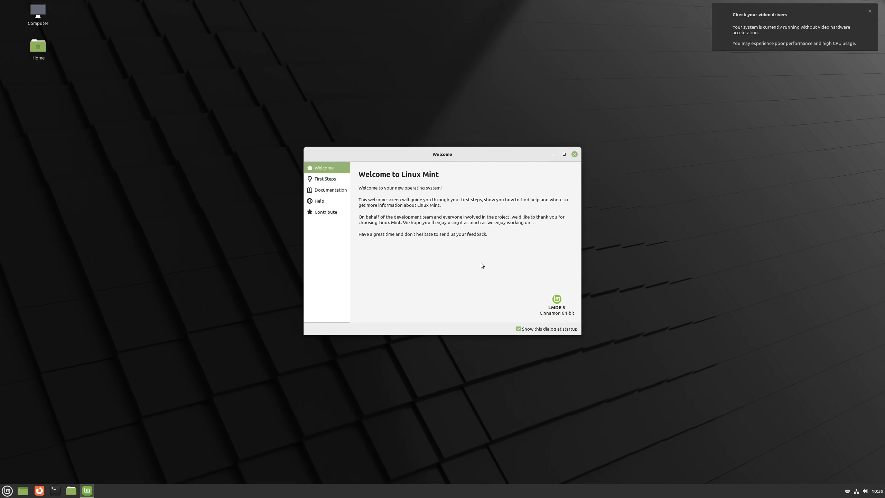
- Dismiss the video driver notification and launch System Snapshots from the First Steps page, authenticating with the account password
{"action": "left_click", "coordinate": [870, 11]}
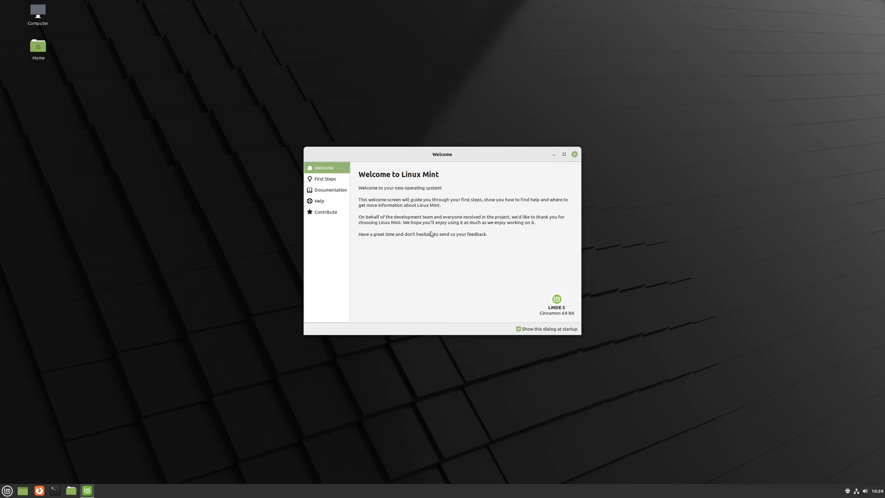
{"action": "left_click", "coordinate": [325, 179]}
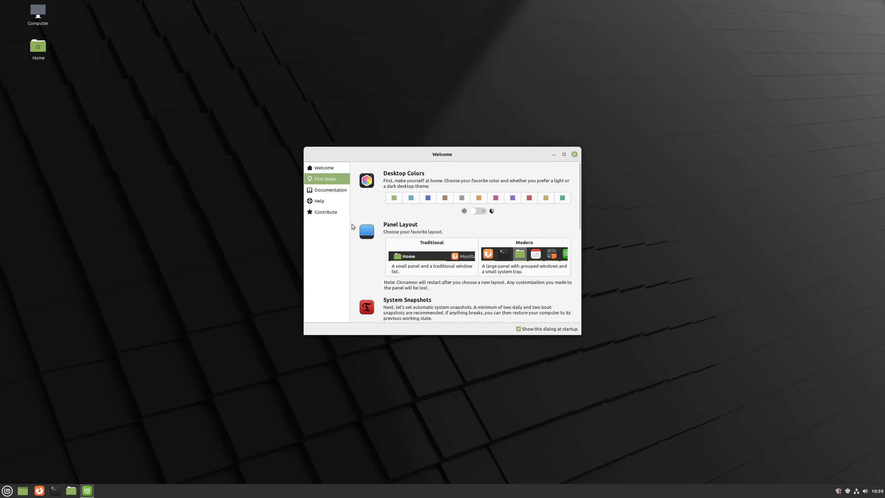
{"action": "scroll", "coordinate": [457, 251], "scroll_direction": "down", "scroll_amount": 1}
{"action": "scroll", "coordinate": [457, 252], "scroll_direction": "down", "scroll_amount": 2}
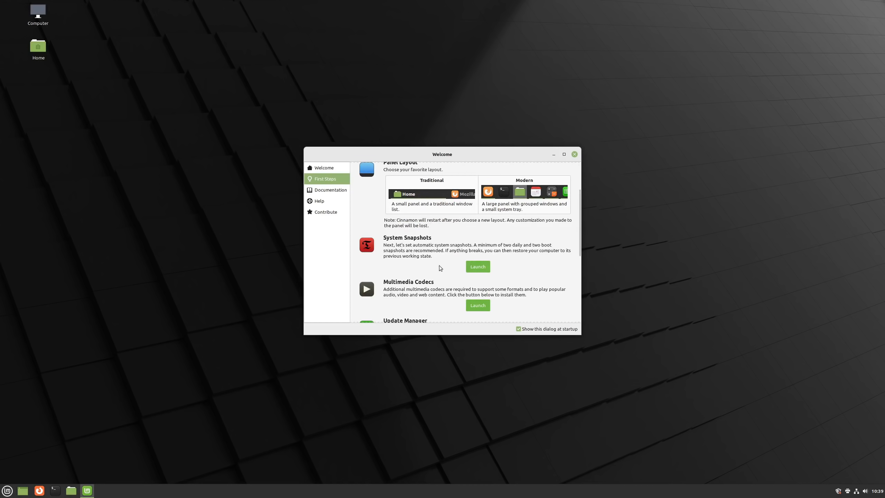
{"action": "left_click", "coordinate": [488, 267]}
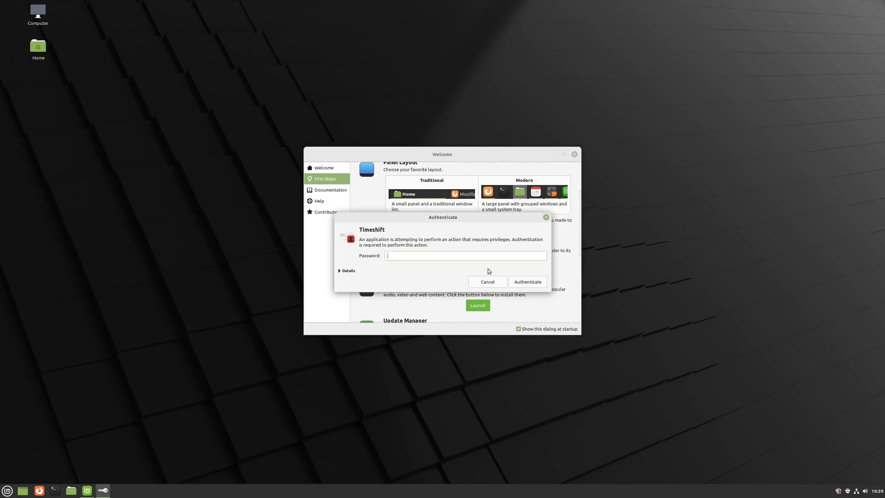
{"action": "type", "text": "••••••"}
{"action": "key", "text": "Return"}
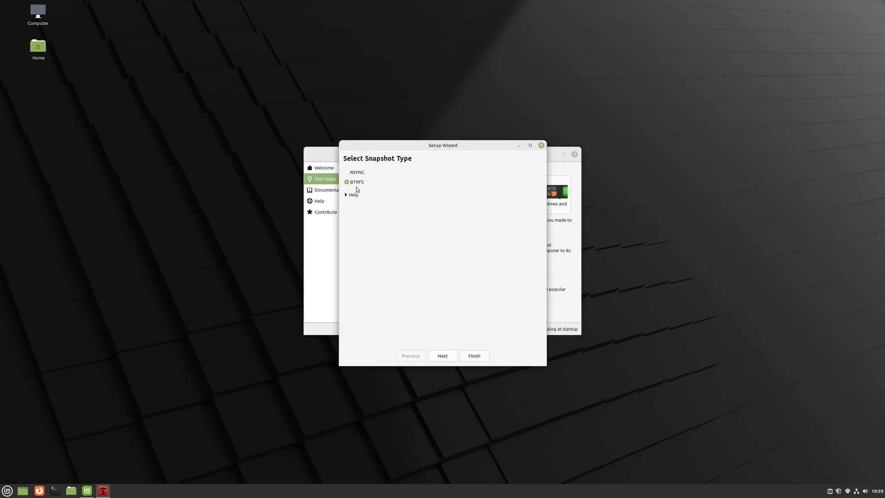
{"action": "left_click", "coordinate": [444, 355]}
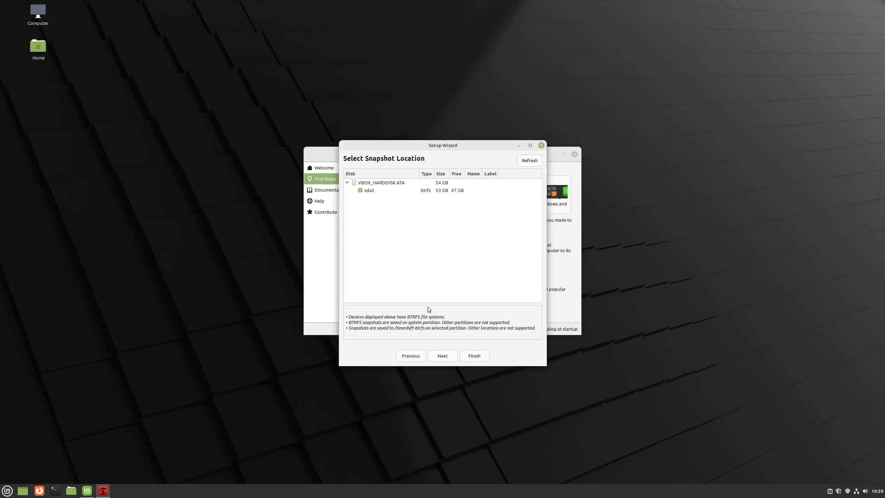
{"action": "left_click", "coordinate": [439, 355]}
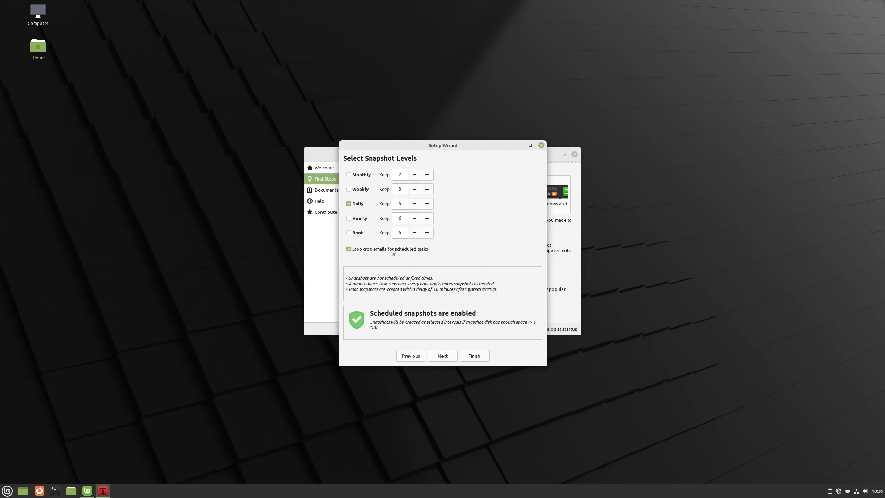
{"action": "left_click", "coordinate": [441, 358]}
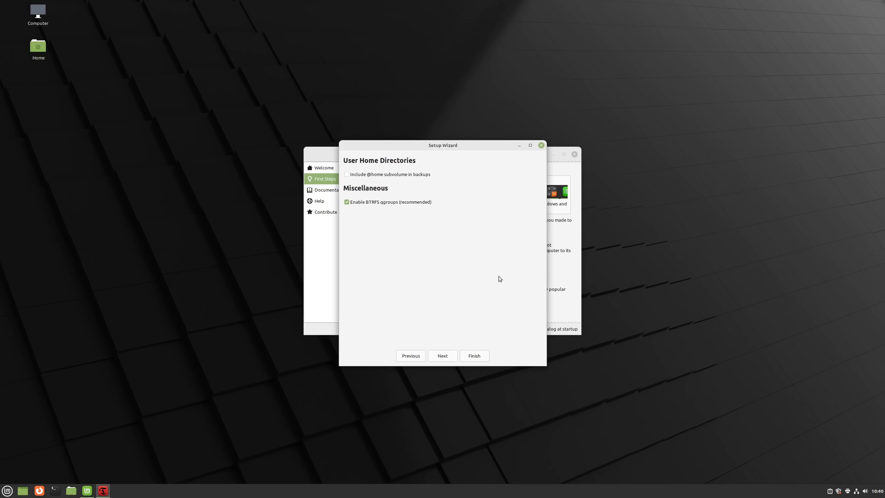
{"action": "left_click", "coordinate": [449, 355]}
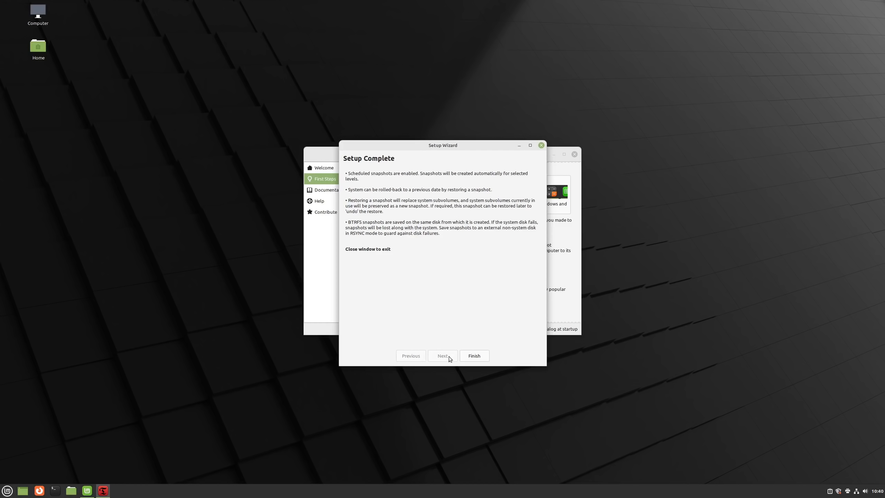
{"action": "left_click", "coordinate": [474, 356]}
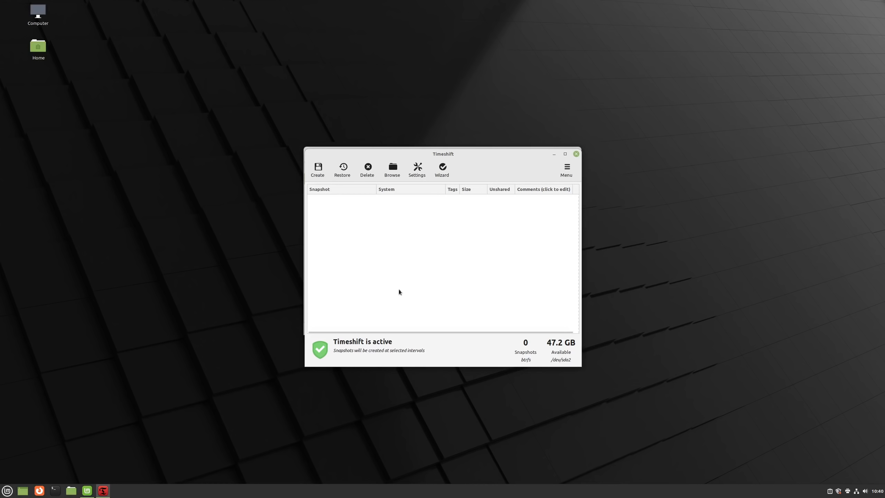
{"action": "left_click", "coordinate": [317, 168]}
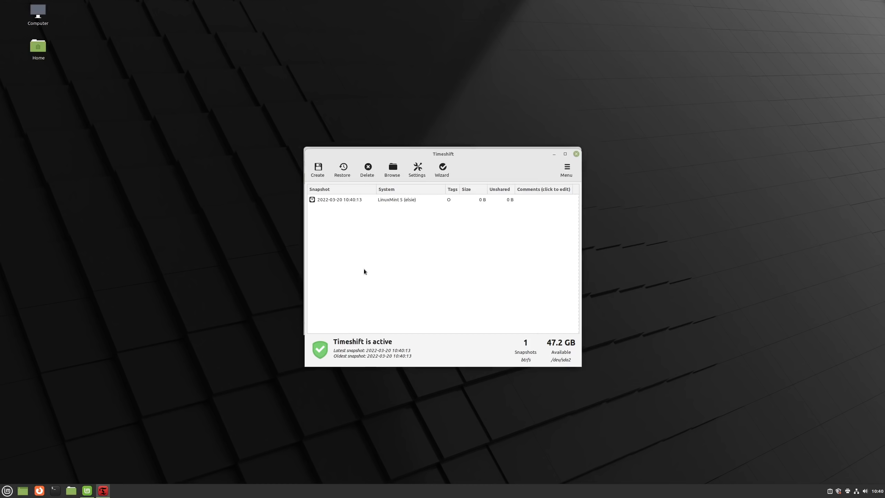
{"action": "left_click", "coordinate": [576, 153]}
- Launch Firewall from the First Steps page, authenticate with the account password, enable the firewall, and close the Firewall and Welcome windows
{"action": "scroll", "coordinate": [463, 243], "scroll_direction": "down", "scroll_amount": 1}
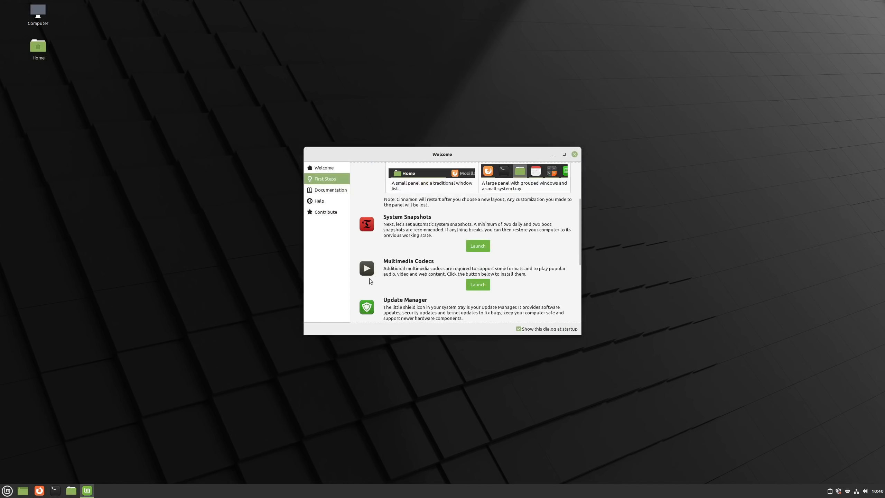
{"action": "scroll", "coordinate": [450, 281], "scroll_direction": "down", "scroll_amount": 1}
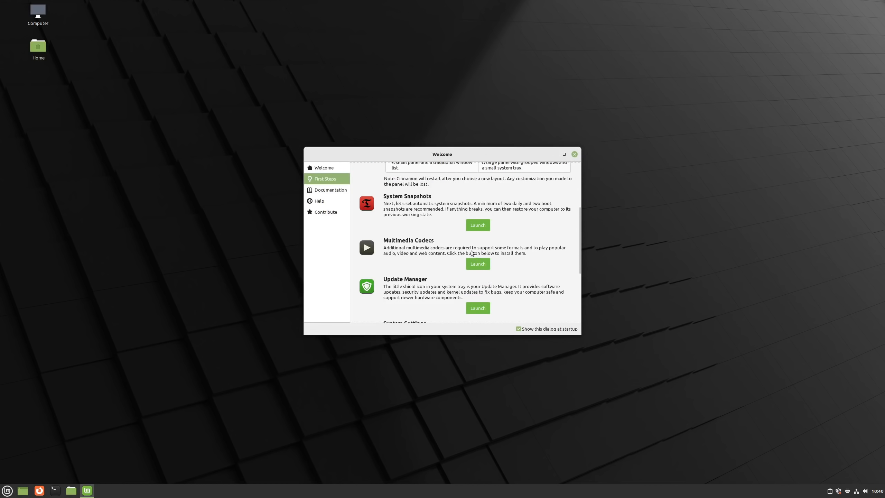
{"action": "scroll", "coordinate": [415, 284], "scroll_direction": "down", "scroll_amount": 5}
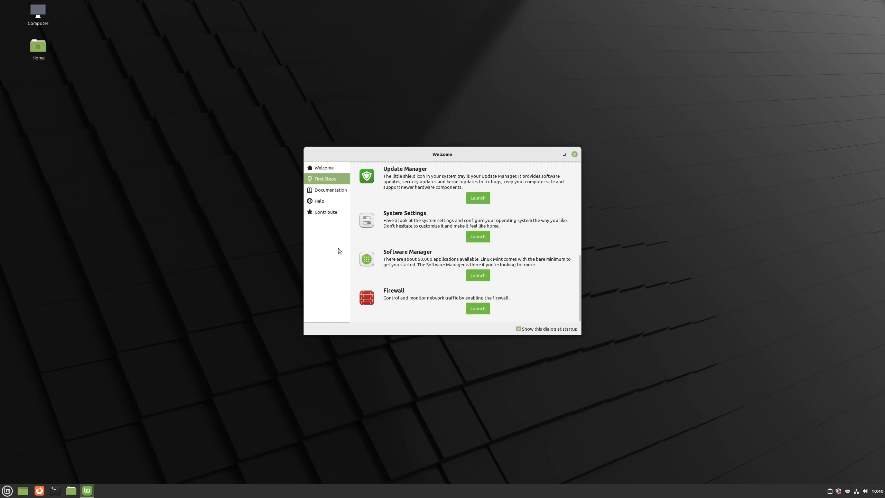
{"action": "left_click", "coordinate": [475, 309]}
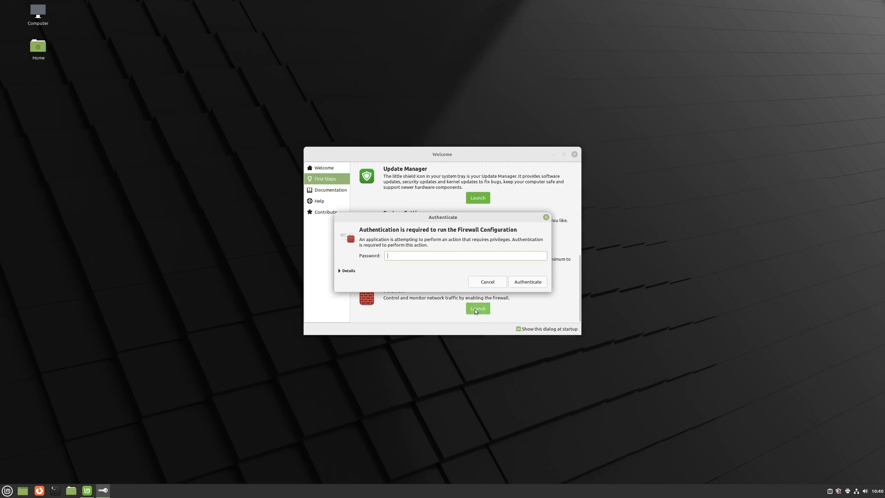
{"action": "type", "text": "******"}
{"action": "key", "text": "Return"}
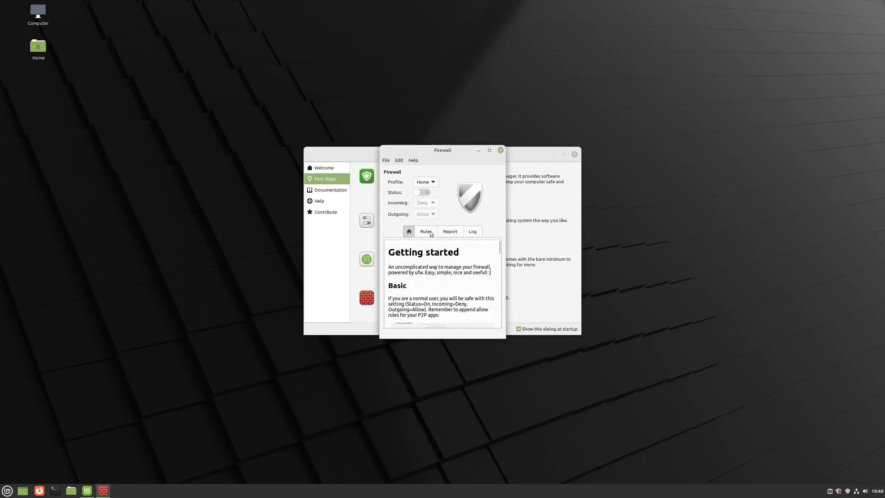
{"action": "left_click", "coordinate": [420, 193]}
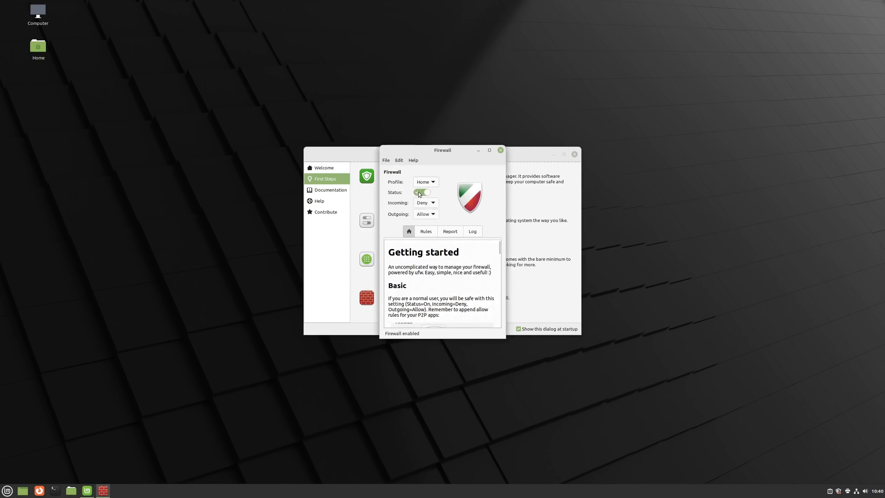
{"action": "left_click", "coordinate": [501, 150]}
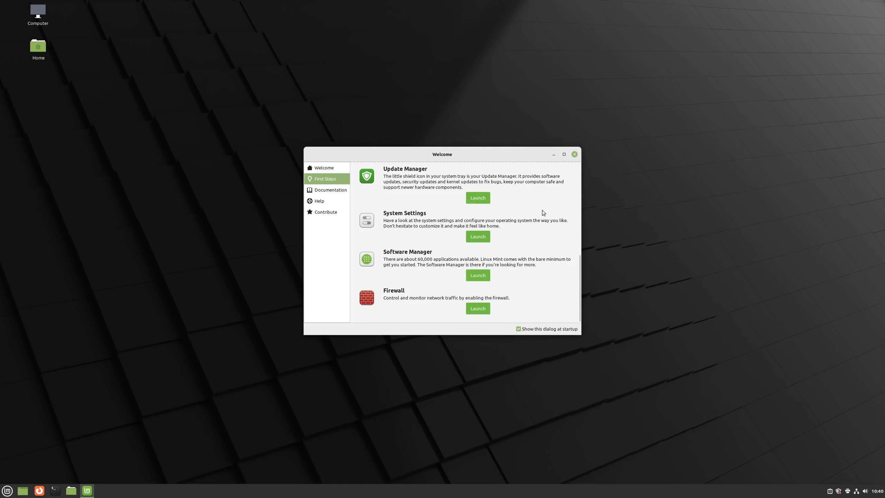
{"action": "left_click", "coordinate": [574, 155]}
- Open a terminal, enlarge its text, and print the kernel release with uname -r
{"action": "left_click", "coordinate": [54, 491]}
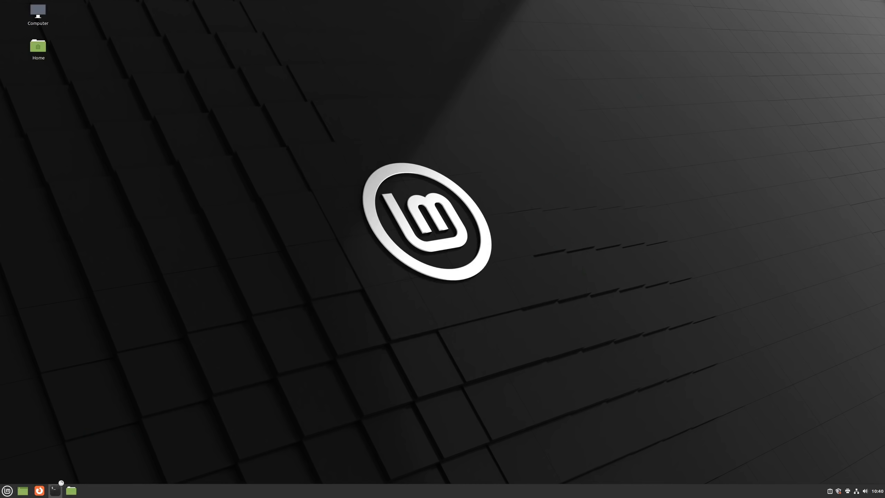
{"action": "key", "text": "ctrl+plus"}
{"action": "key", "text": "ctrl+plus"}
{"action": "key", "text": "ctrl+plus"}
{"action": "key", "text": "ctrl+plus"}
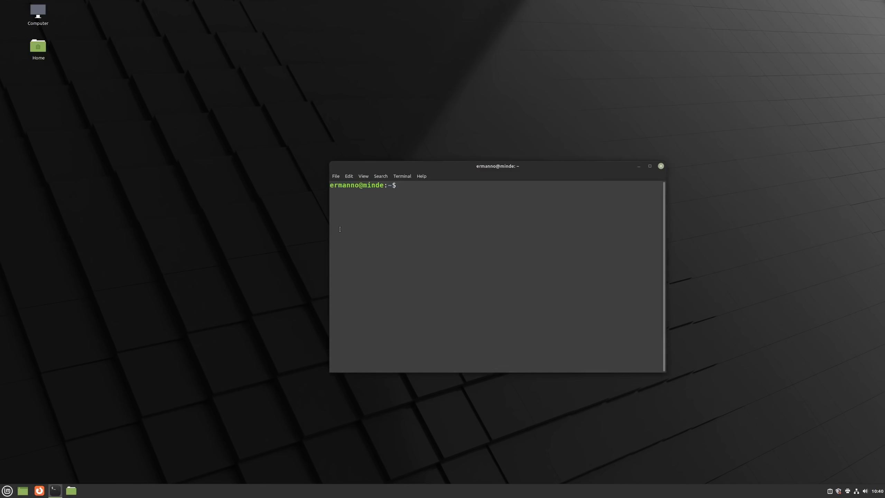
{"action": "left_click_drag", "start_coordinate": [418, 169], "coordinate": [266, 103]}
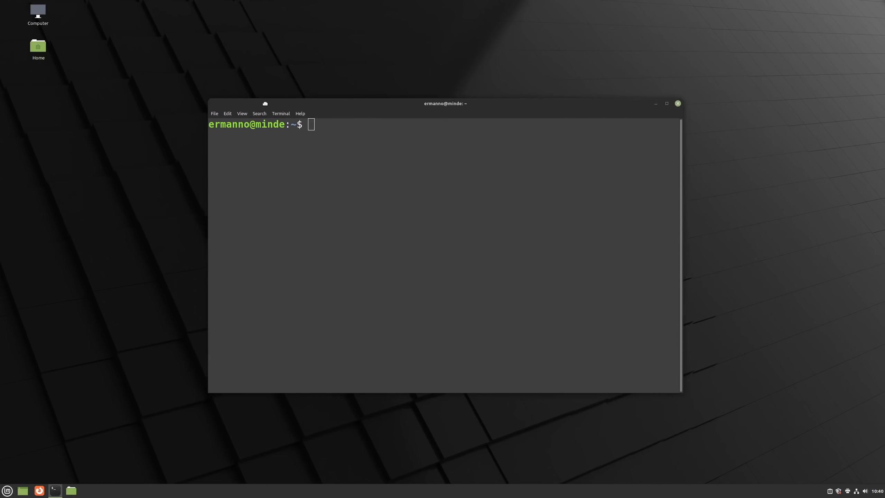
{"action": "type", "text": "uname -r"}
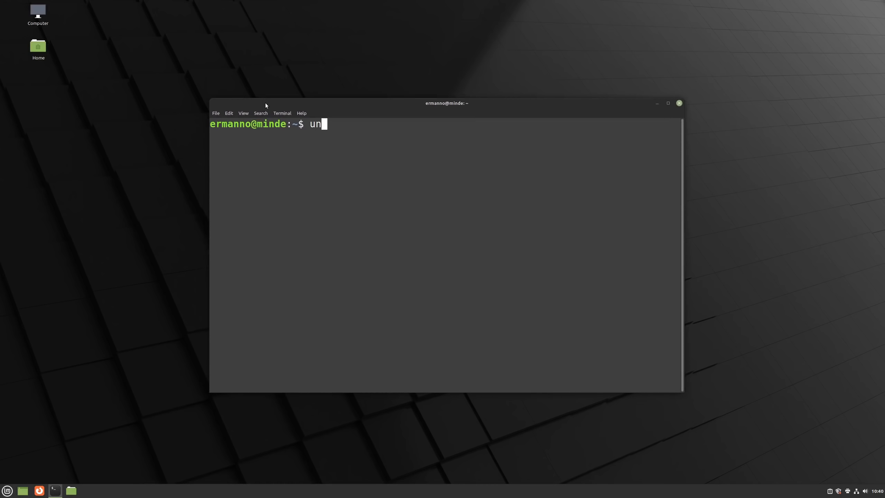
{"action": "key", "text": "Return"}
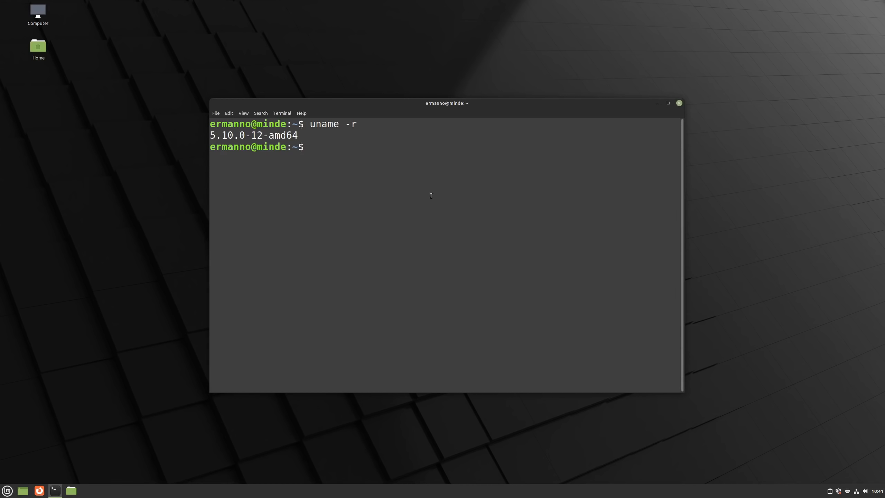
- Refresh the package lists with sudo apt update, entering the account password for sudo
{"action": "type", "text": "sudo apt update"}
{"action": "key", "text": "Return"}
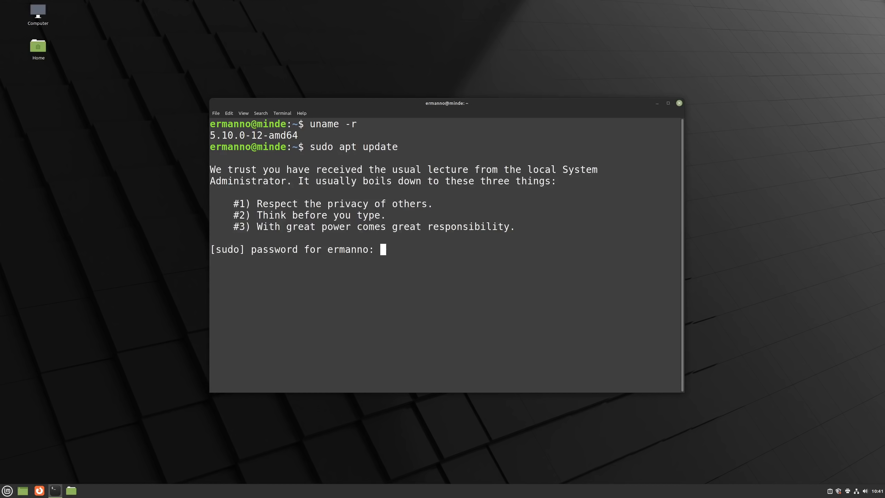
{"action": "type", "text": "********"}
{"action": "key", "text": "Return"}
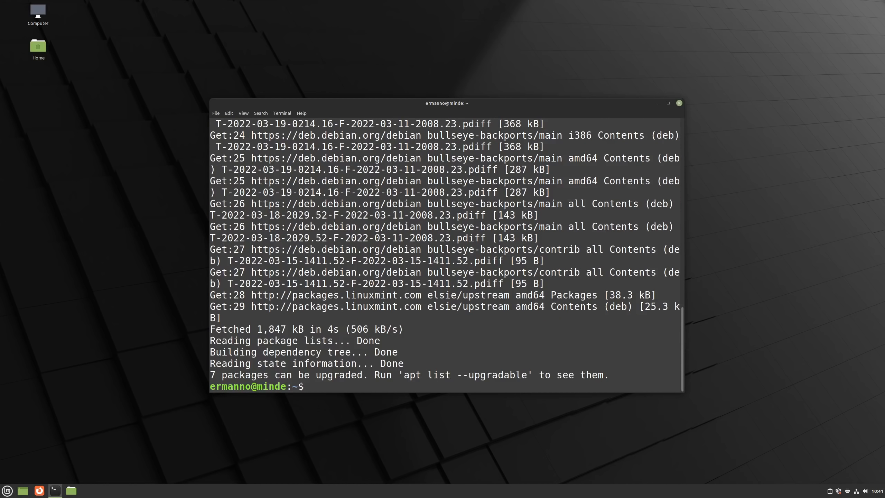
- Run sudo apt upgrade and accept installing the available package upgrades
{"action": "key", "text": "Up"}
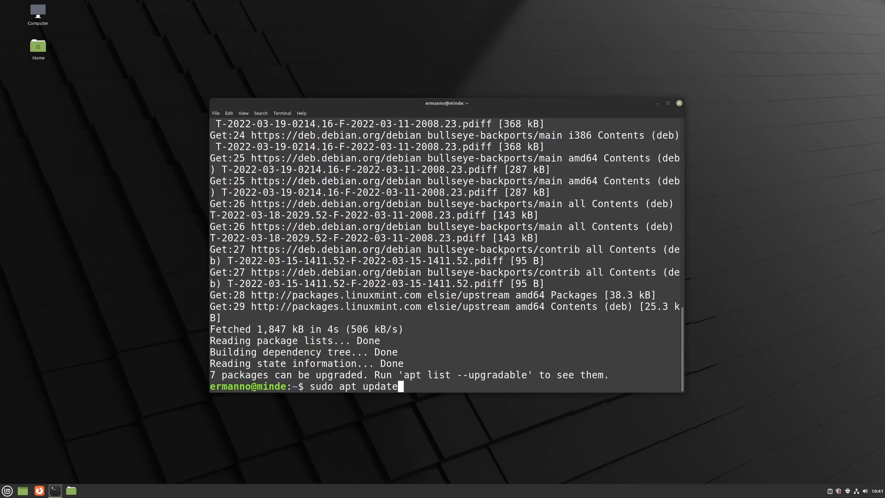
{"action": "key", "text": "BackSpace"}
{"action": "key", "text": "BackSpace"}
{"action": "key", "text": "BackSpace"}
{"action": "key", "text": "BackSpace"}
{"action": "key", "text": "BackSpace"}
{"action": "type", "text": "pgrade"}
{"action": "key", "text": "Return"}
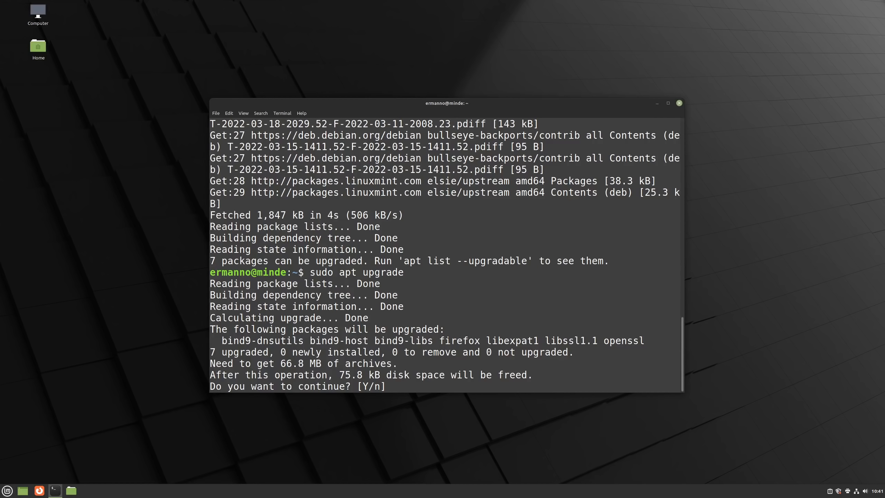
{"action": "key", "text": "Return"}
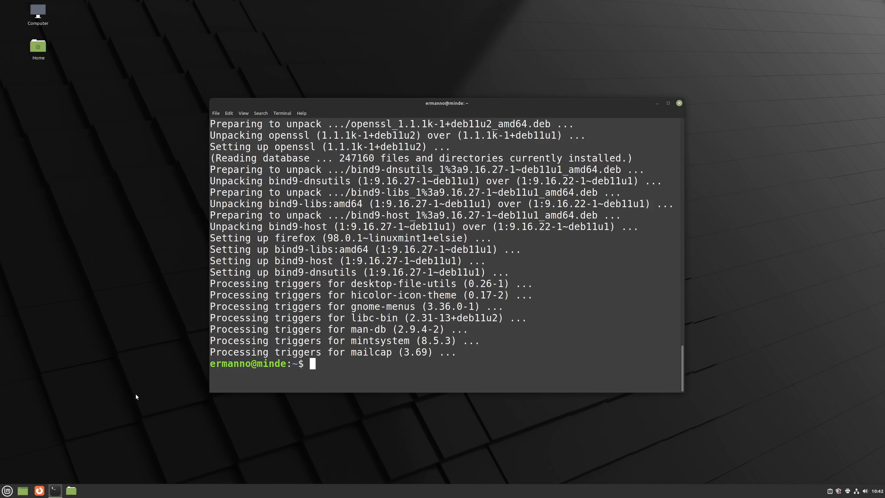
- Display /etc/fstab with cat in a cleared full-screen terminal and examine the btrfs subvolume options for / and /home
{"action": "key", "text": "ctrl+l"}
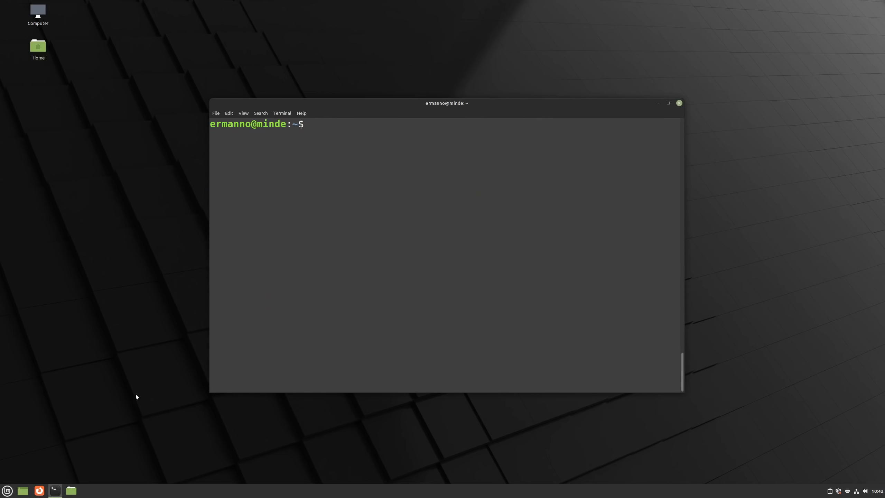
{"action": "type", "text": "cat /etc/fstab"}
{"action": "key", "text": "Return"}
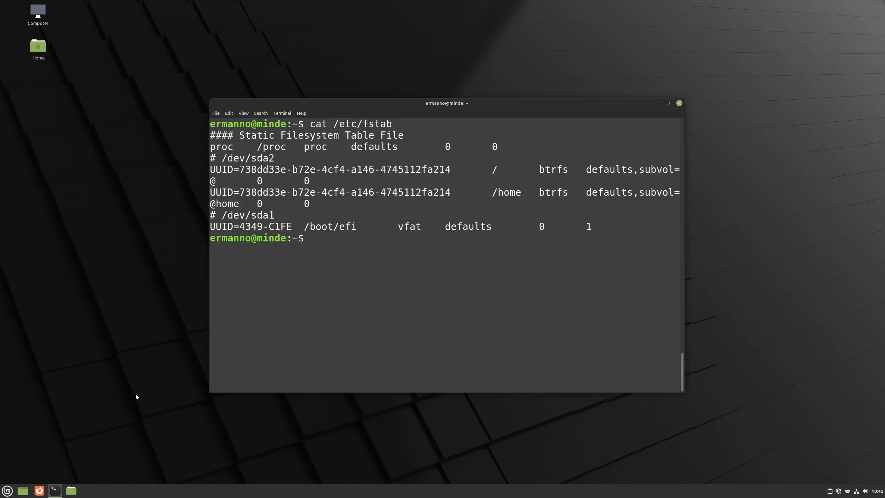
{"action": "key", "text": "F11"}
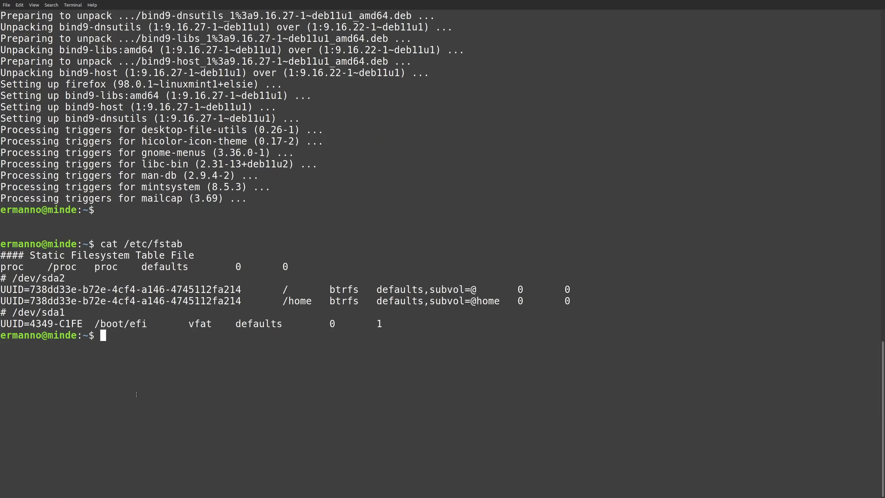
{"action": "key", "text": "ctrl+l"}
{"action": "key", "text": "Up"}
{"action": "key", "text": "Return"}
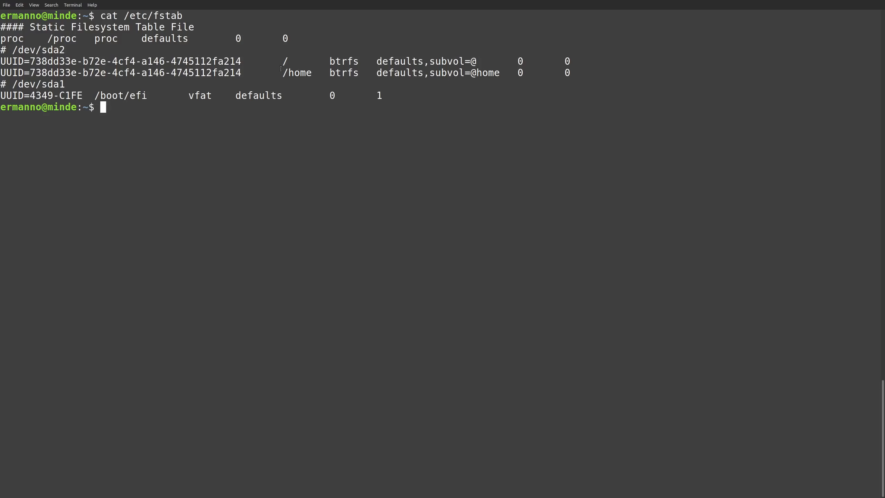
{"action": "left_click_drag", "start_coordinate": [378, 62], "coordinate": [469, 65]}
{"action": "left_click", "coordinate": [508, 74]}
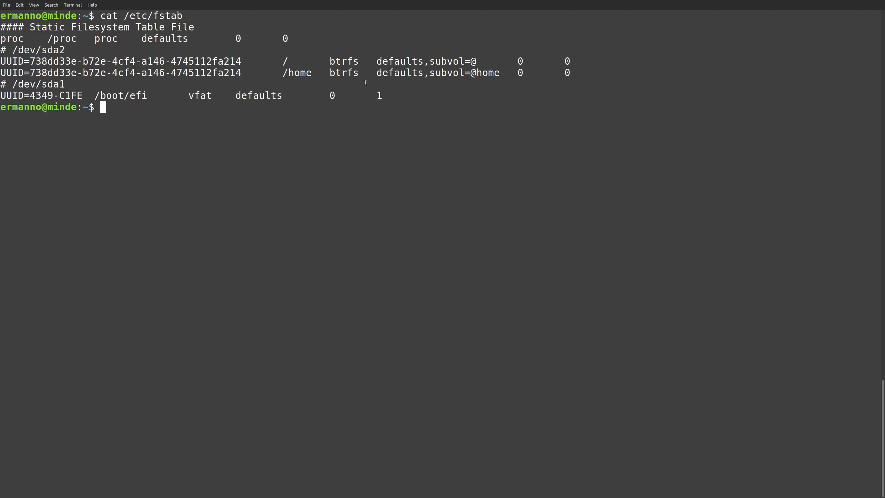